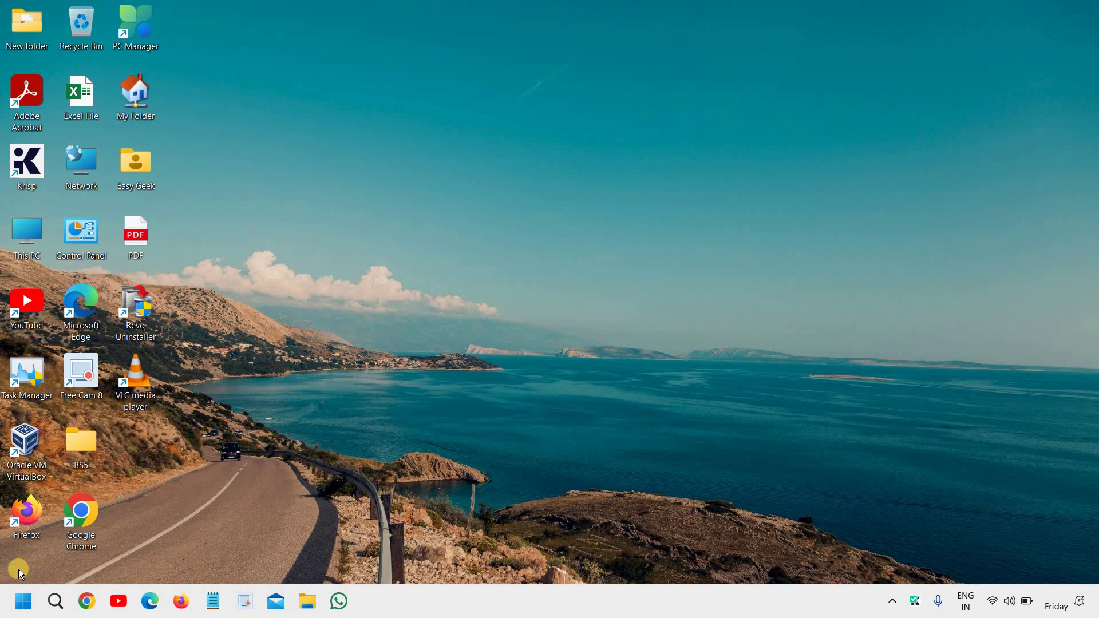
Search for cmd and launch Command Prompt as administrator.
{"action": "left_click", "coordinate": [54, 601]}
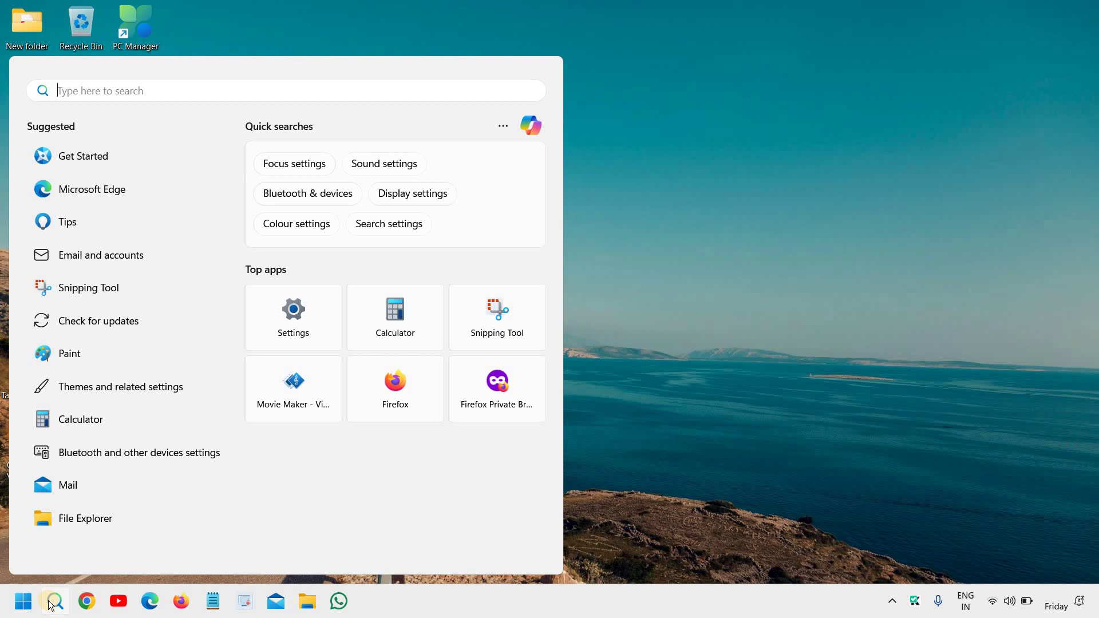
{"action": "type", "text": "cm"}
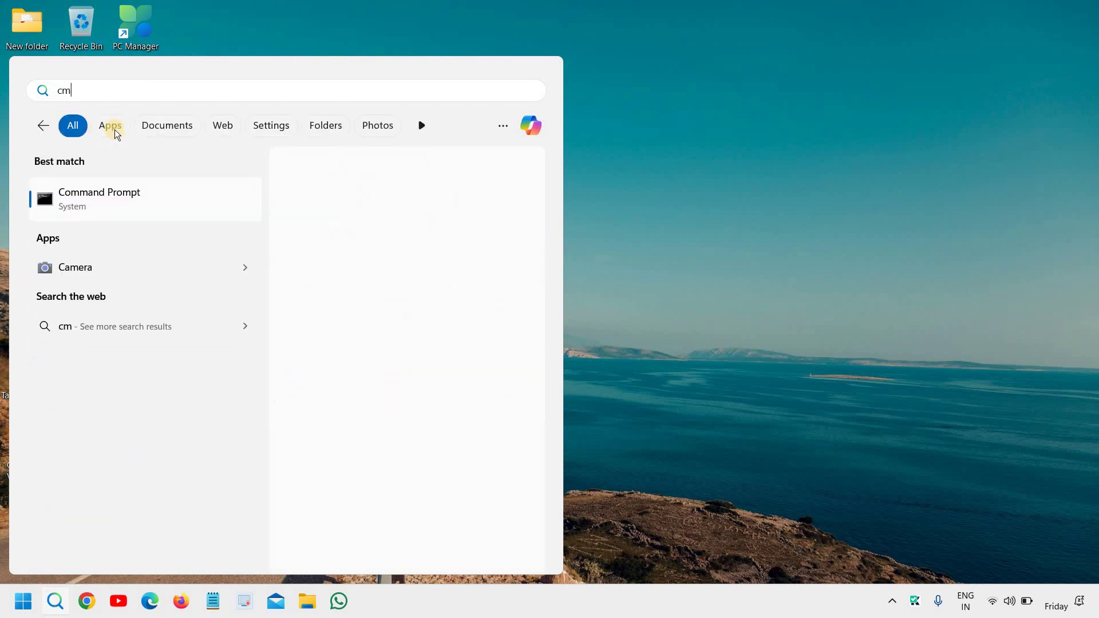
{"action": "type", "text": "d"}
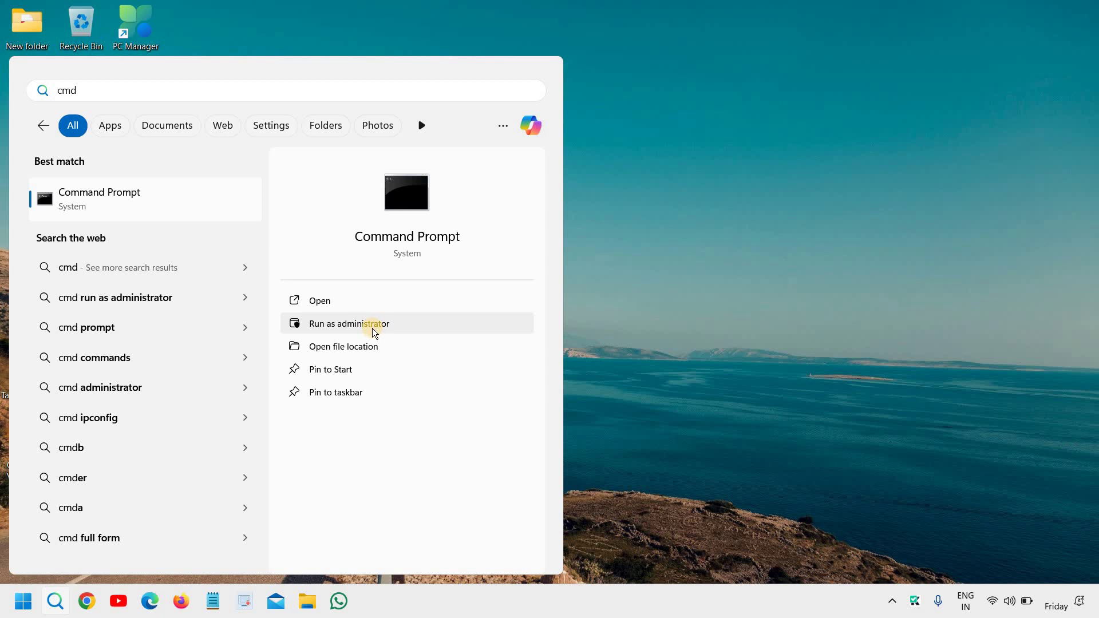
{"action": "left_click", "coordinate": [372, 328]}
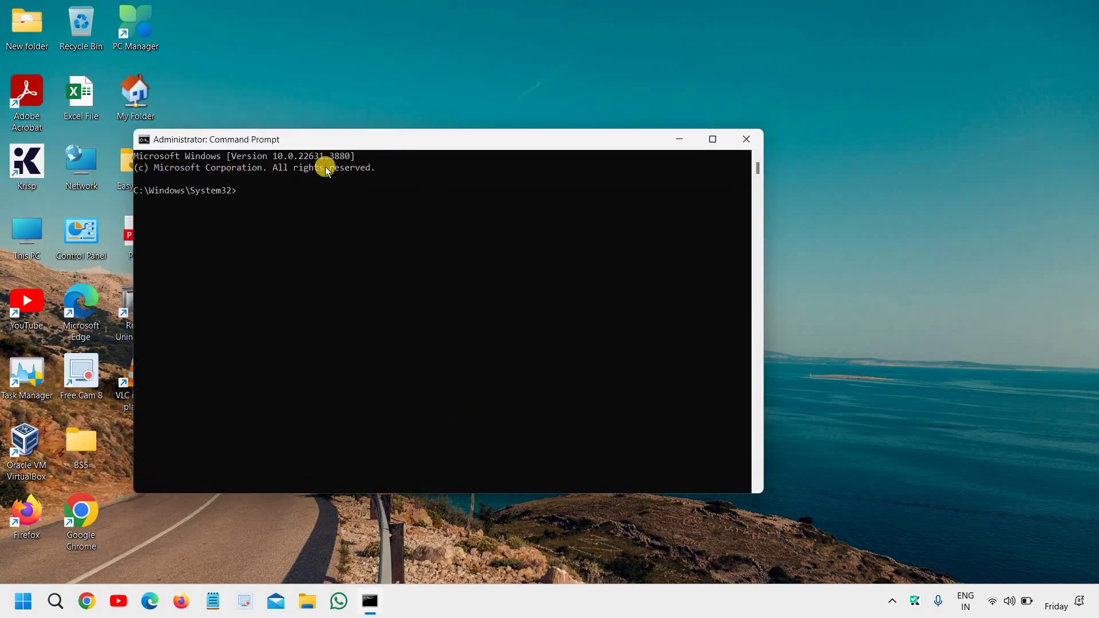
Run powercfg /batteryreport, saving battery-report.html to C:\Windows\System32.
{"action": "left_click_drag", "start_coordinate": [324, 139], "coordinate": [401, 152]}
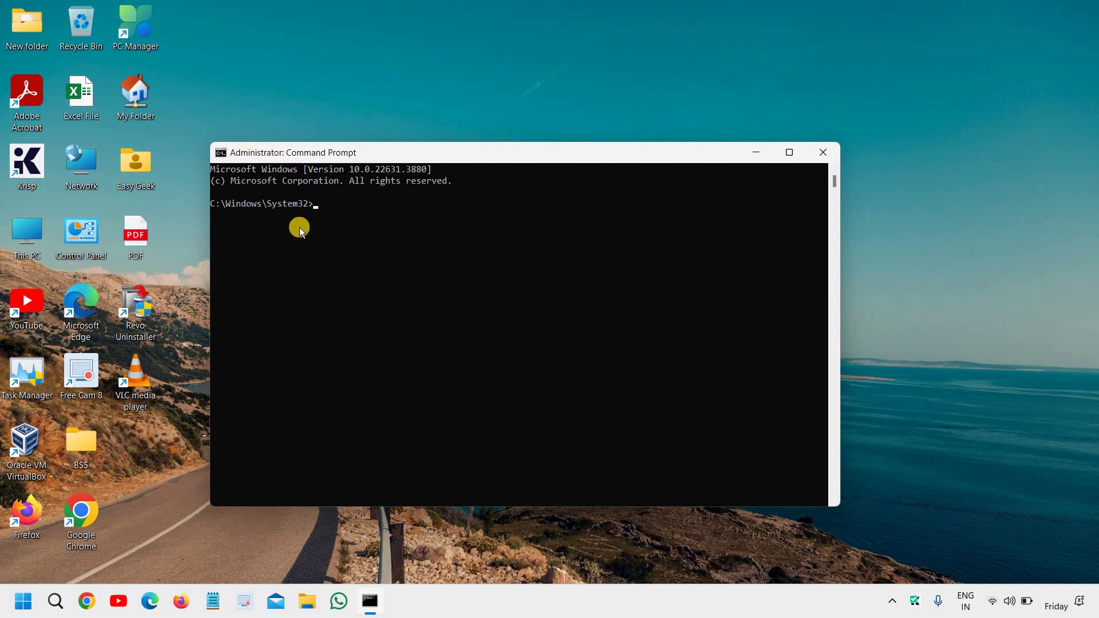
{"action": "type", "text": "powercfg/batteryreport"}
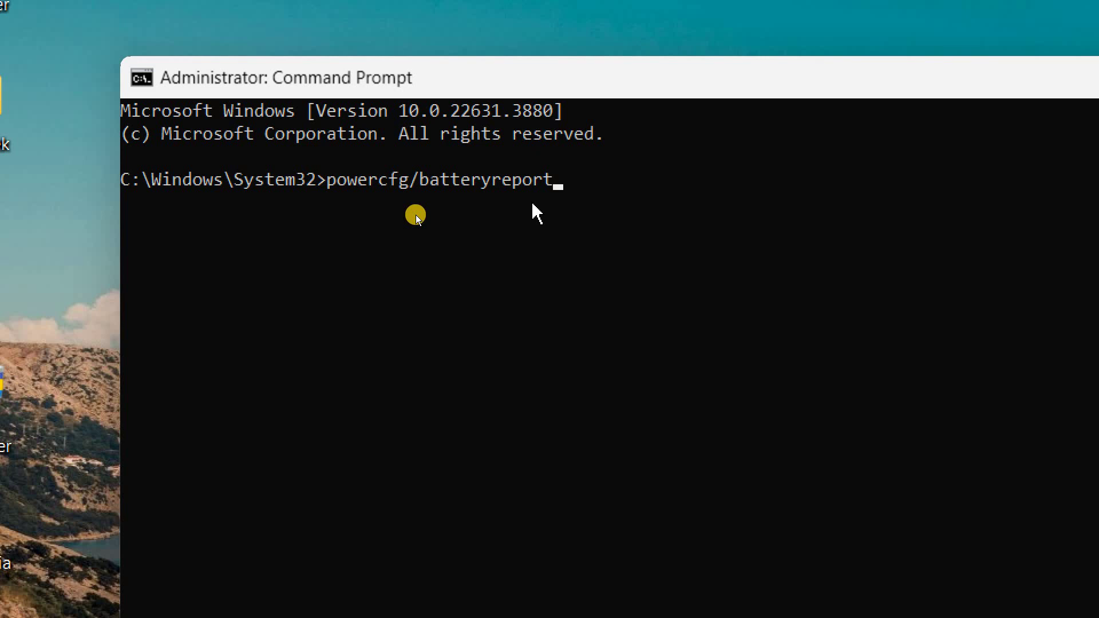
{"action": "key", "text": "Return"}
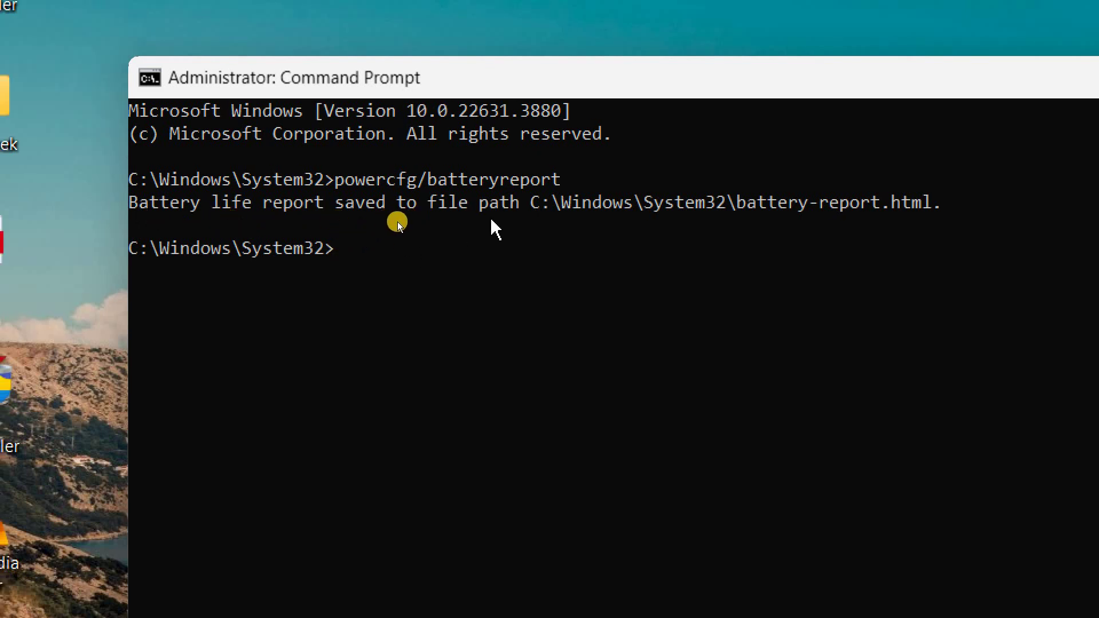
{"action": "left_click", "coordinate": [595, 204]}
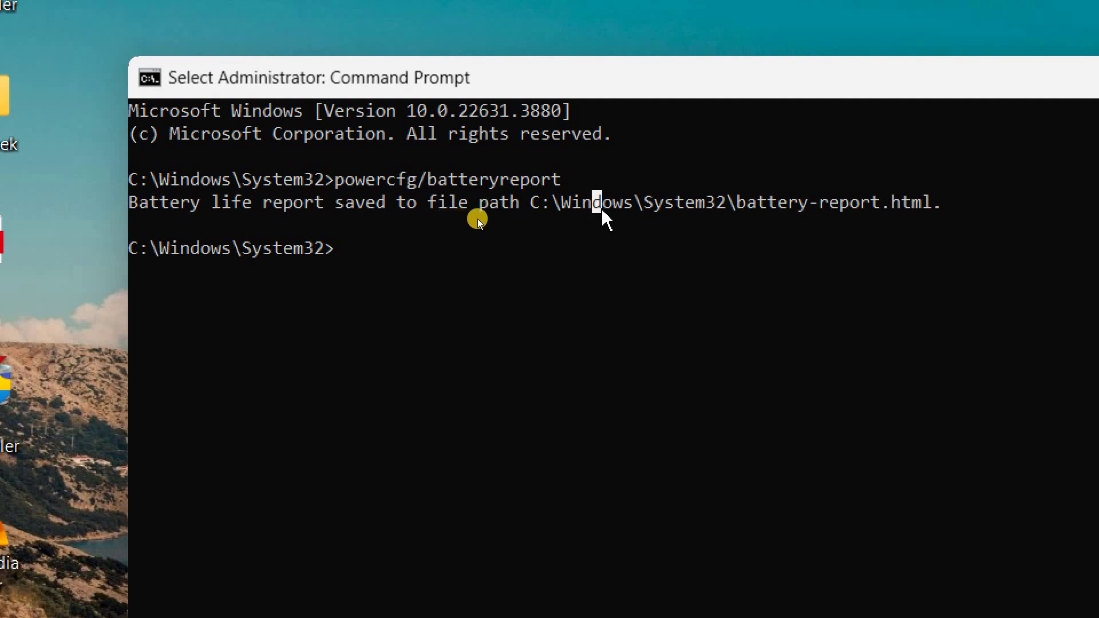
{"action": "left_click", "coordinate": [679, 203]}
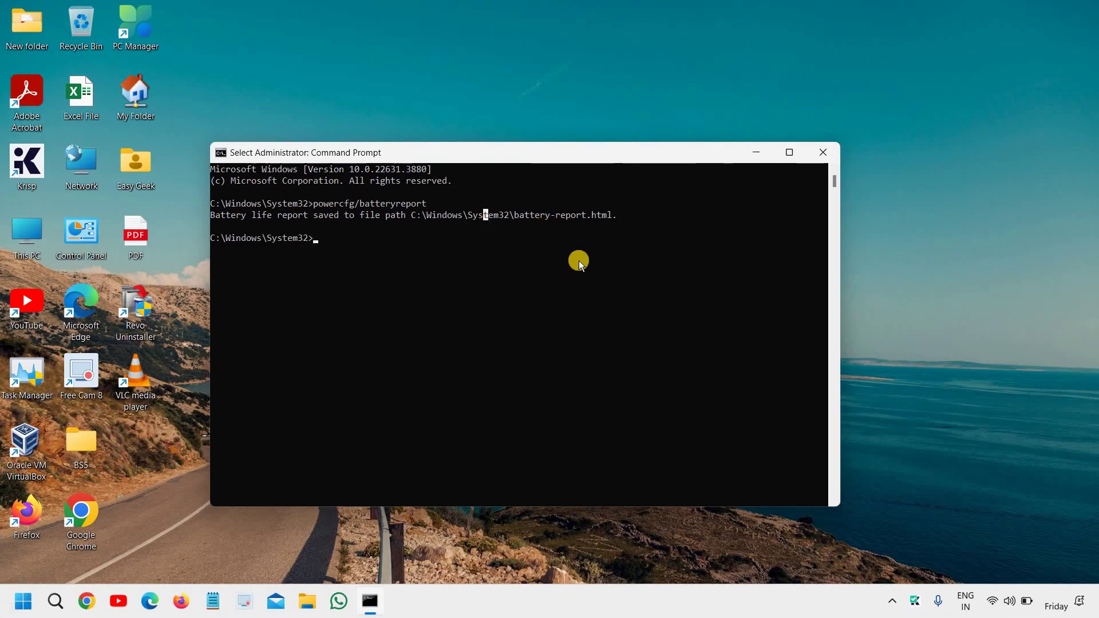
Close Command Prompt and launch File Explorer from Windows search.
{"action": "left_click", "coordinate": [824, 155]}
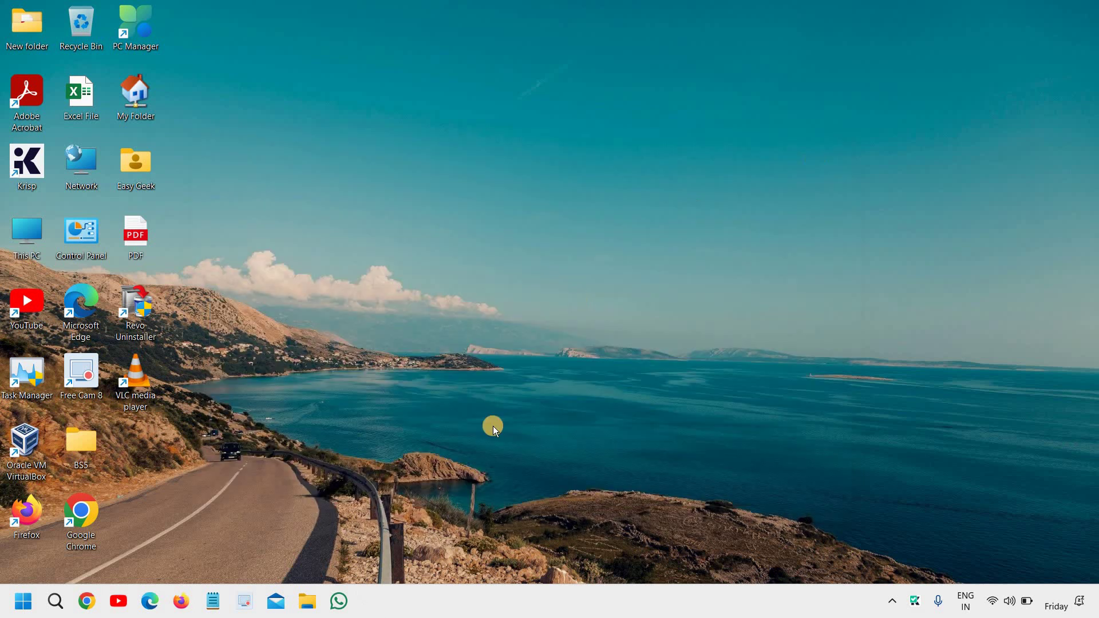
{"action": "left_click", "coordinate": [56, 601]}
{"action": "type", "text": "f"}
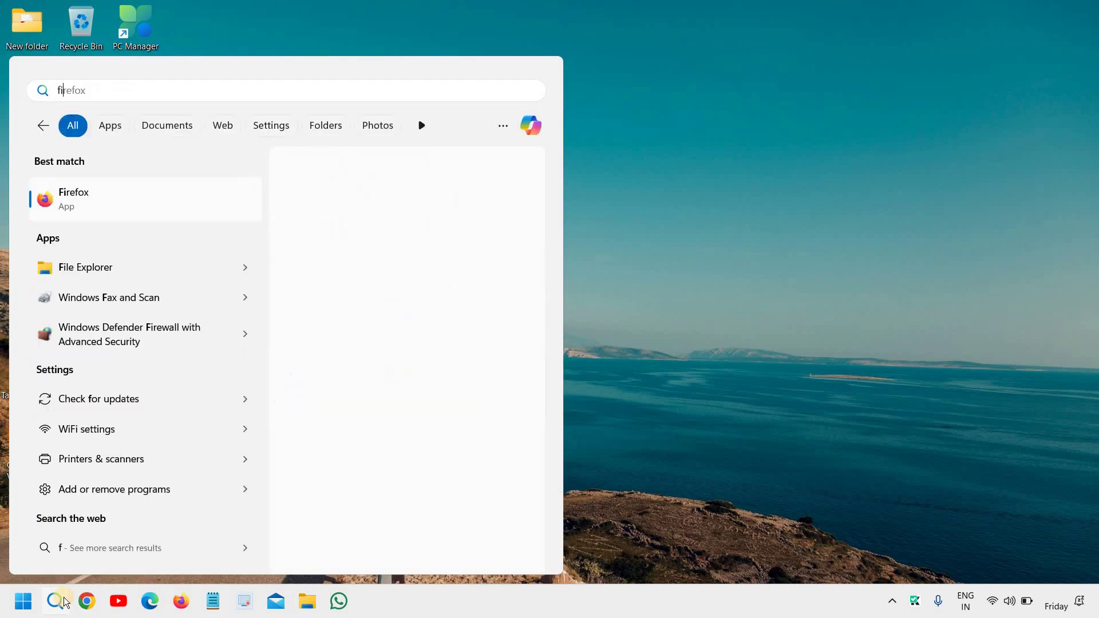
{"action": "type", "text": "ile"}
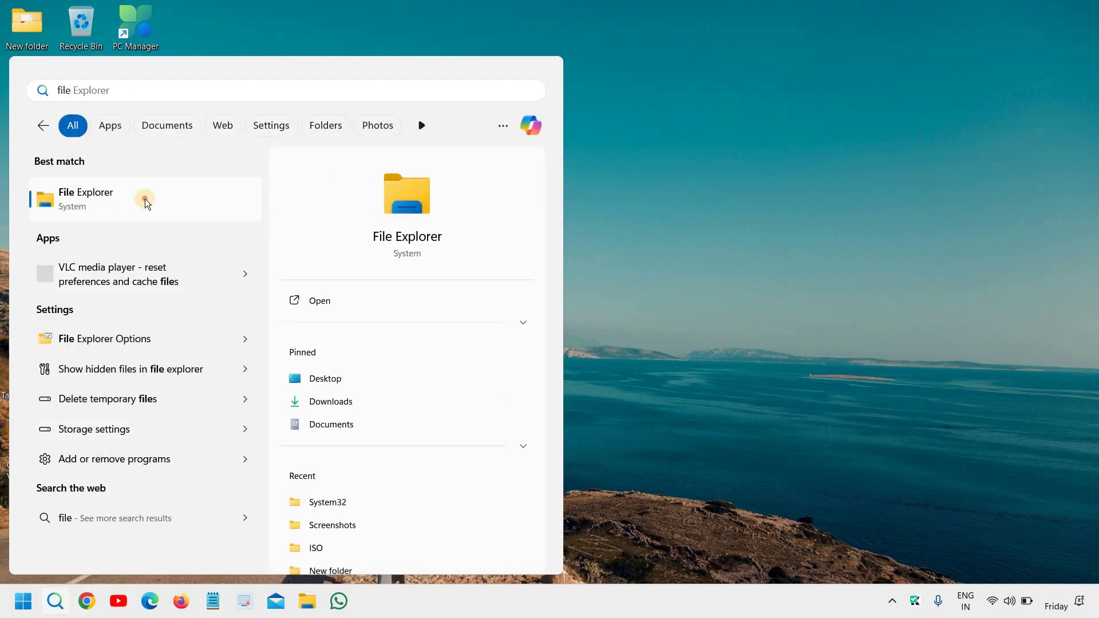
{"action": "left_click", "coordinate": [143, 200]}
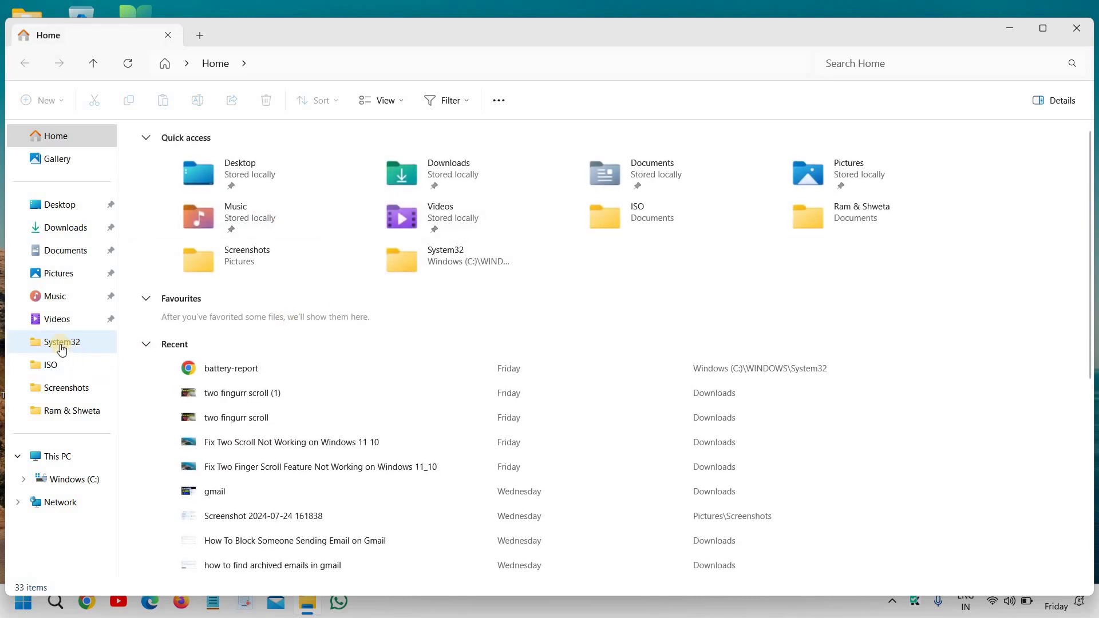
Browse to C:\Windows\System32 and open battery-report.html in the browser.
{"action": "left_click", "coordinate": [93, 484]}
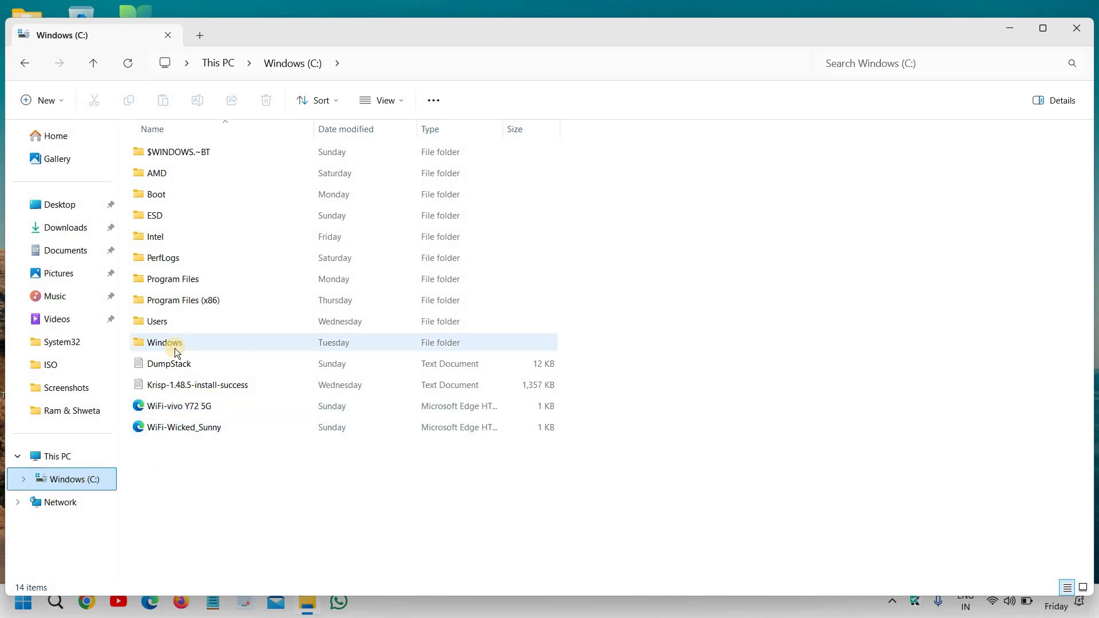
{"action": "double_click", "coordinate": [176, 351]}
{"action": "left_click", "coordinate": [171, 383]}
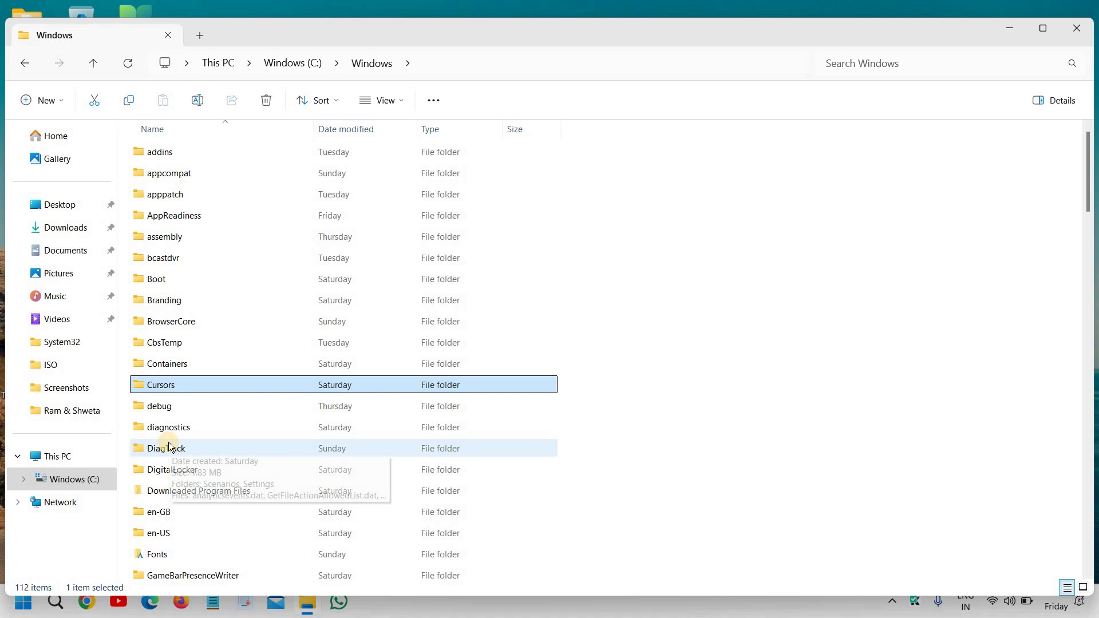
{"action": "key", "text": "s"}
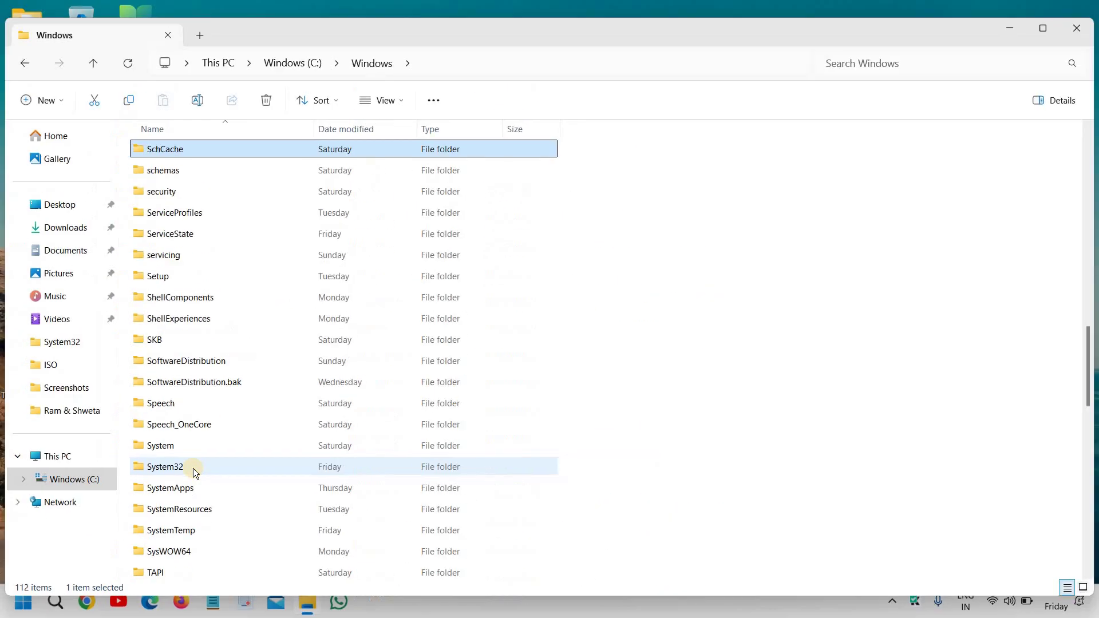
{"action": "double_click", "coordinate": [193, 468]}
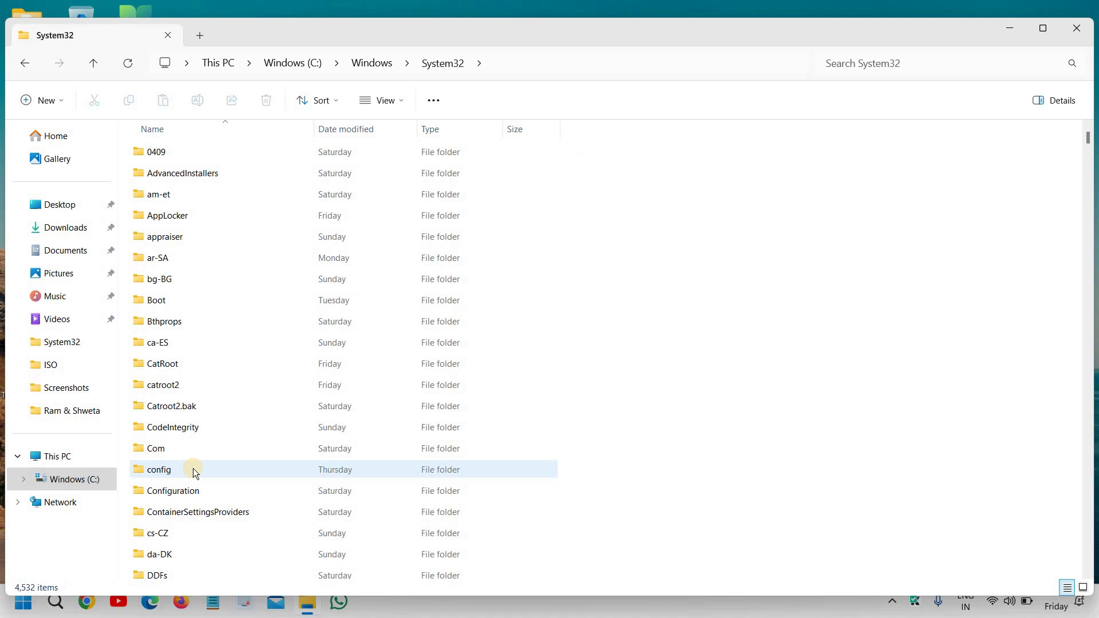
{"action": "scroll", "coordinate": [193, 468], "scroll_direction": "down", "scroll_amount": 3}
{"action": "scroll", "coordinate": [193, 468], "scroll_direction": "down", "scroll_amount": 4}
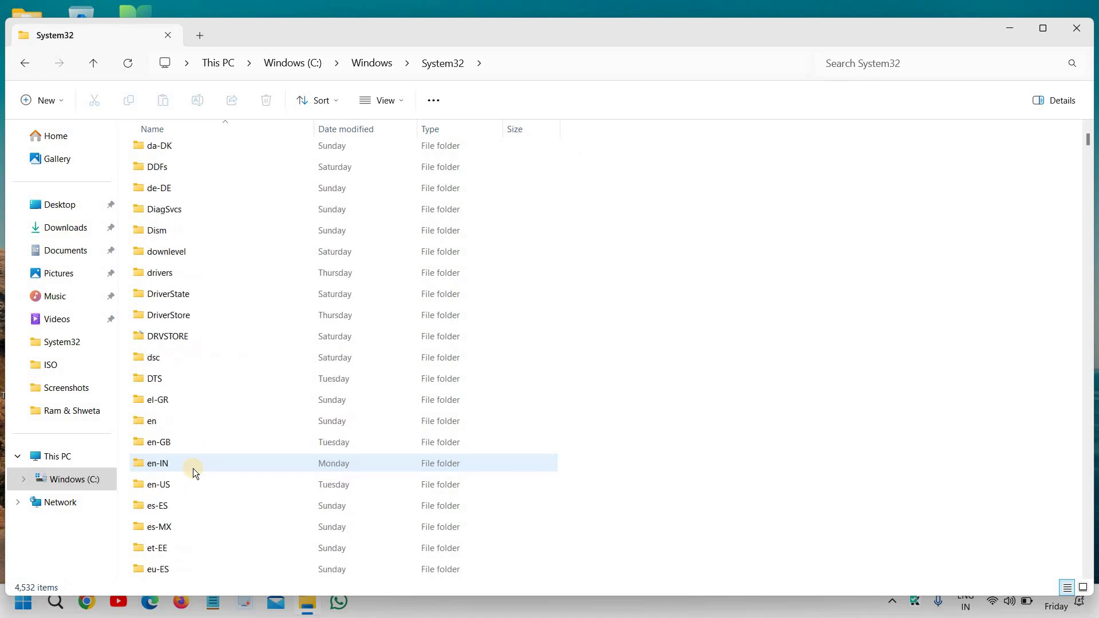
{"action": "scroll", "coordinate": [193, 469], "scroll_direction": "down", "scroll_amount": 5}
{"action": "scroll", "coordinate": [194, 467], "scroll_direction": "down", "scroll_amount": 4}
{"action": "scroll", "coordinate": [193, 468], "scroll_direction": "down", "scroll_amount": 5}
{"action": "scroll", "coordinate": [193, 468], "scroll_direction": "down", "scroll_amount": 5}
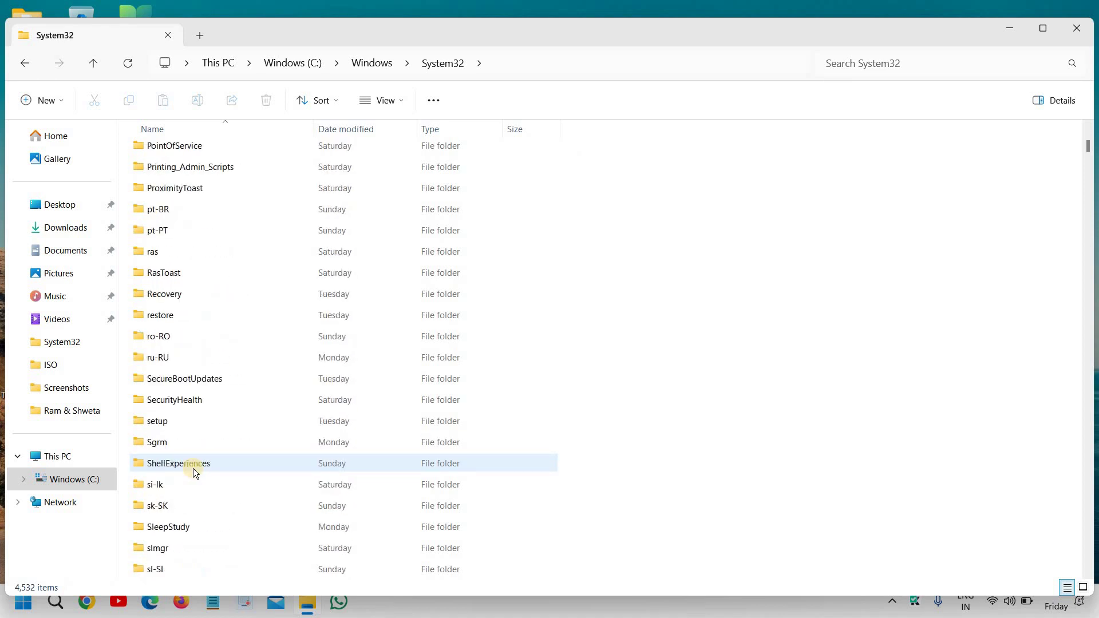
{"action": "scroll", "coordinate": [194, 468], "scroll_direction": "down", "scroll_amount": 5}
{"action": "scroll", "coordinate": [193, 469], "scroll_direction": "down", "scroll_amount": 5}
{"action": "scroll", "coordinate": [193, 468], "scroll_direction": "down", "scroll_amount": 5}
{"action": "scroll", "coordinate": [193, 468], "scroll_direction": "down", "scroll_amount": 2}
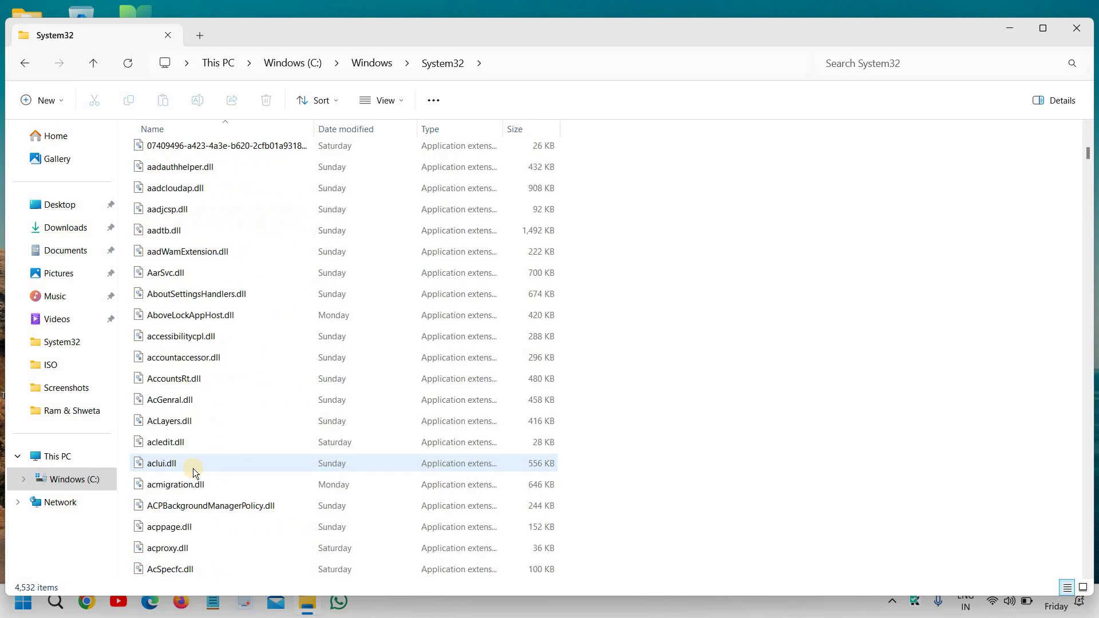
{"action": "scroll", "coordinate": [194, 468], "scroll_direction": "down", "scroll_amount": 6}
{"action": "scroll", "coordinate": [194, 469], "scroll_direction": "down", "scroll_amount": 1}
{"action": "scroll", "coordinate": [193, 471], "scroll_direction": "down", "scroll_amount": 5}
{"action": "scroll", "coordinate": [193, 472], "scroll_direction": "down", "scroll_amount": 5}
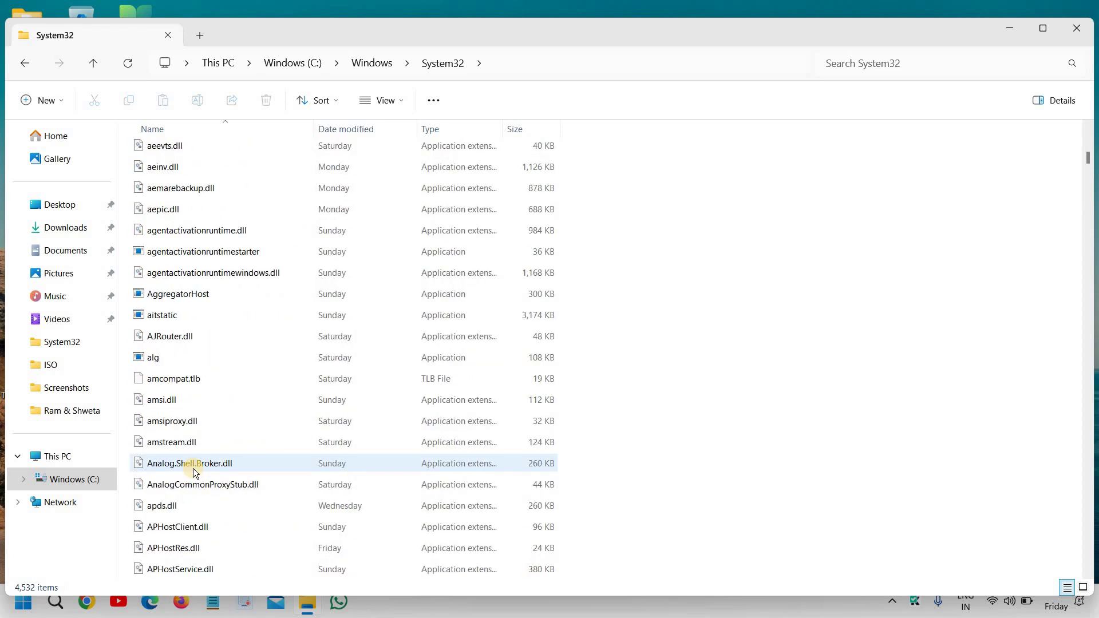
{"action": "scroll", "coordinate": [194, 470], "scroll_direction": "down", "scroll_amount": 5}
{"action": "scroll", "coordinate": [193, 470], "scroll_direction": "down", "scroll_amount": 5}
{"action": "scroll", "coordinate": [193, 471], "scroll_direction": "down", "scroll_amount": 5}
{"action": "scroll", "coordinate": [193, 471], "scroll_direction": "down", "scroll_amount": 5}
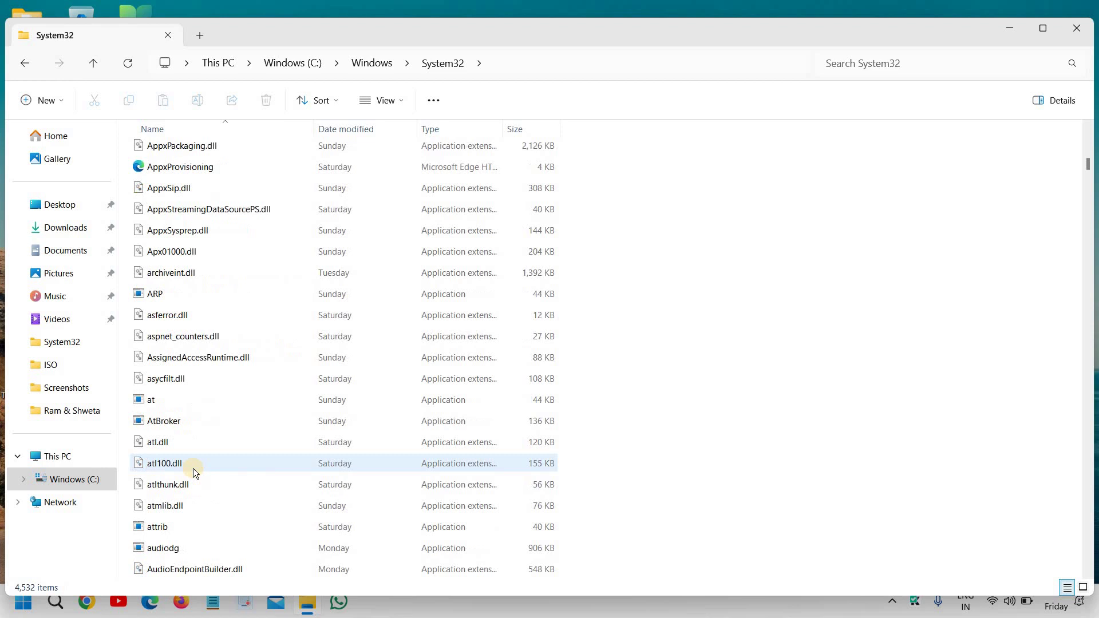
{"action": "scroll", "coordinate": [193, 471], "scroll_direction": "down", "scroll_amount": 3}
{"action": "left_click", "coordinate": [188, 443]}
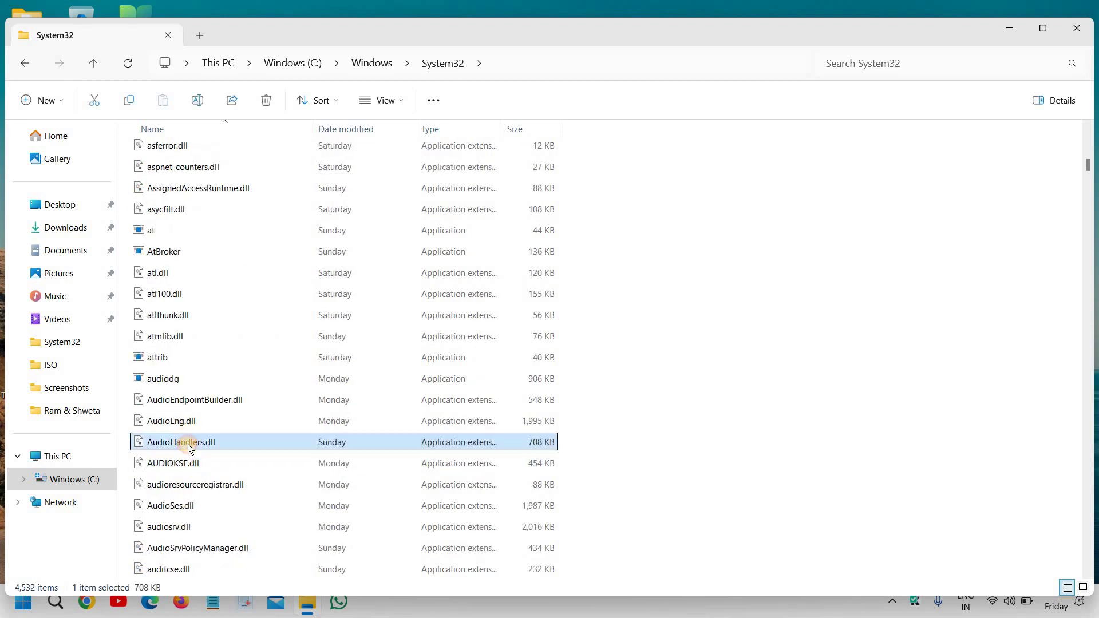
{"action": "type", "text": "bat"}
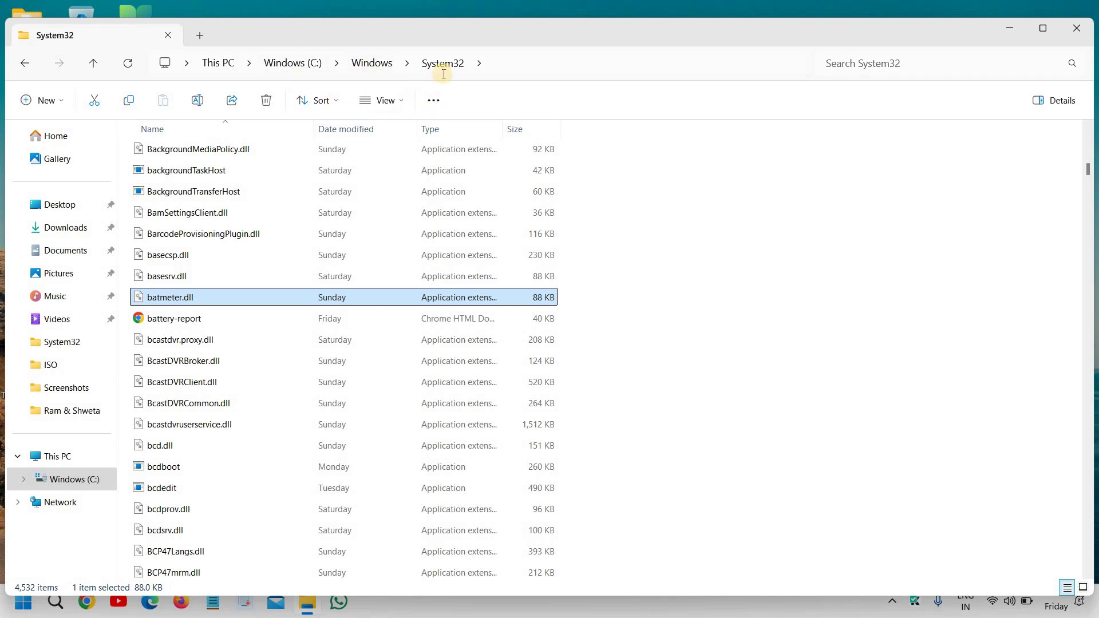
{"action": "double_click", "coordinate": [181, 326]}
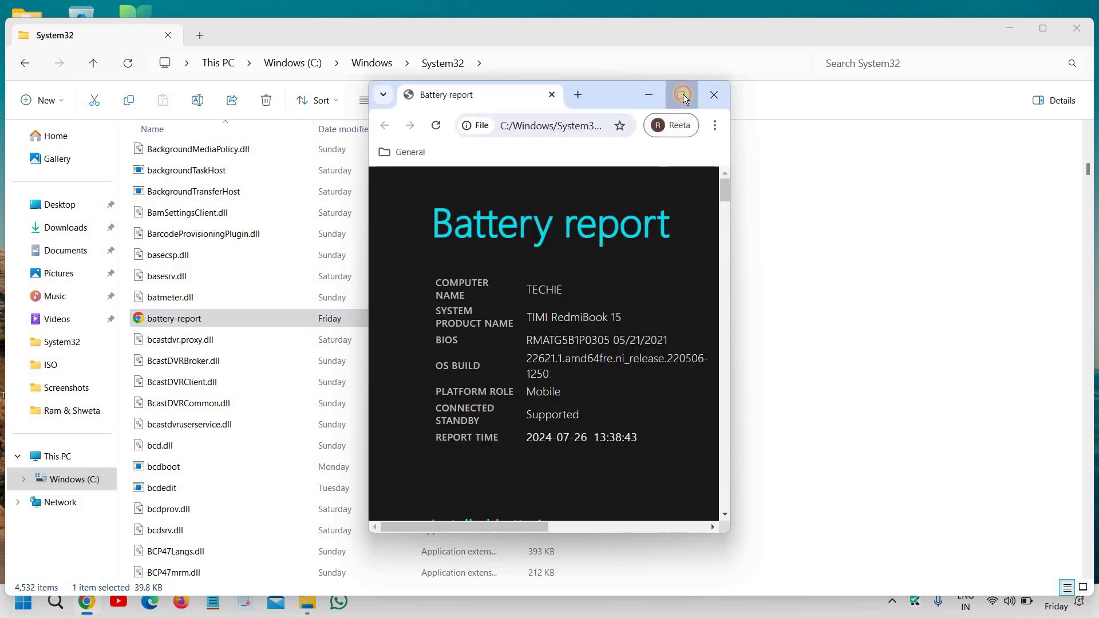
Maximize the battery report to compare 46,968 mWh design and 46,345 mWh full charge capacities.
{"action": "left_click", "coordinate": [683, 96]}
{"action": "scroll", "coordinate": [307, 386], "scroll_direction": "down", "scroll_amount": 2}
{"action": "scroll", "coordinate": [306, 386], "scroll_direction": "up", "scroll_amount": 2}
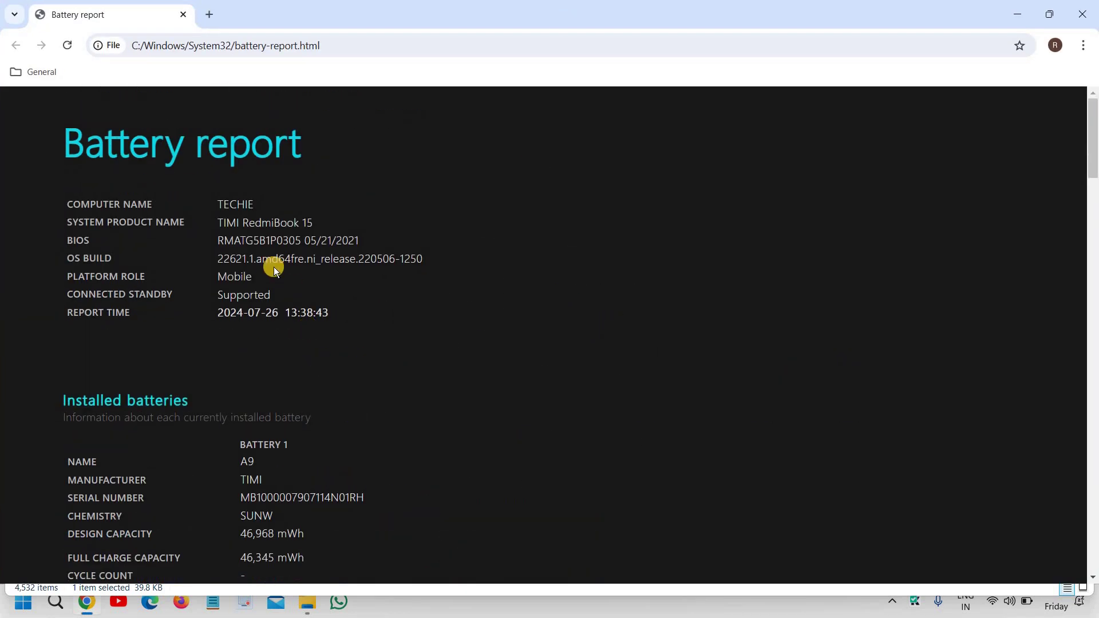
{"action": "scroll", "coordinate": [295, 294], "scroll_direction": "down", "scroll_amount": 4}
{"action": "scroll", "coordinate": [292, 288], "scroll_direction": "up", "scroll_amount": 1}
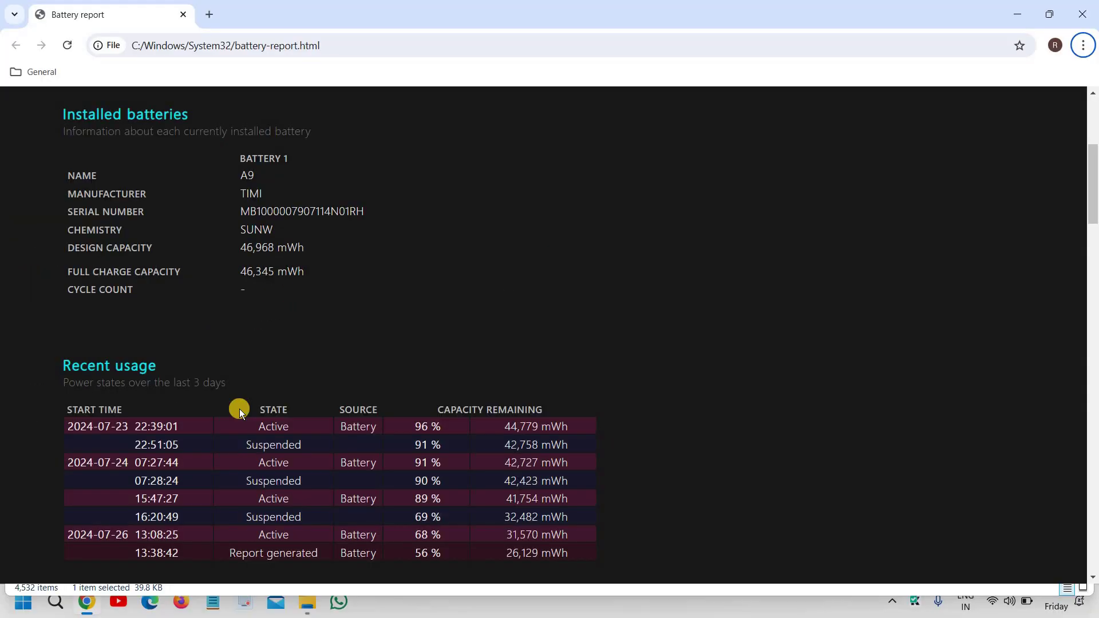
{"action": "scroll", "coordinate": [240, 409], "scroll_direction": "down", "scroll_amount": 2}
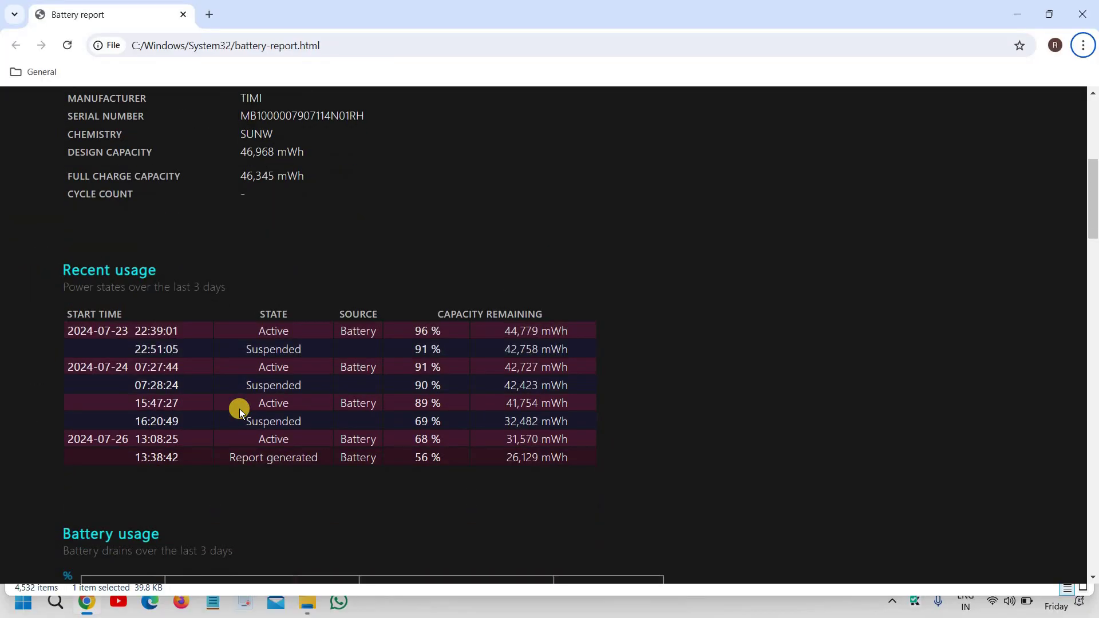
{"action": "scroll", "coordinate": [185, 383], "scroll_direction": "down", "scroll_amount": 3}
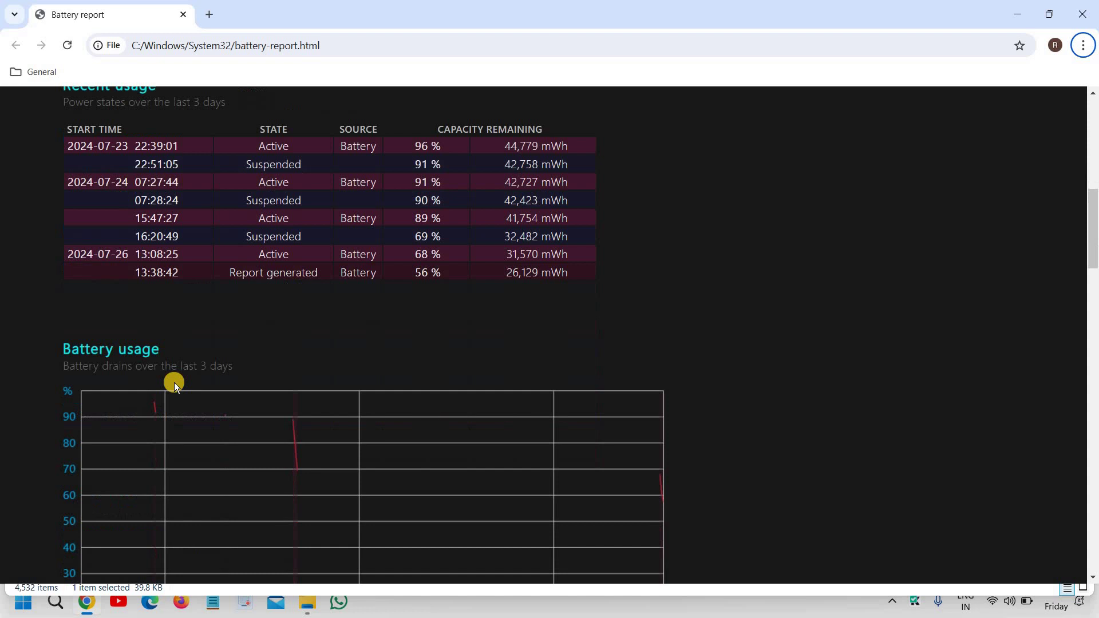
{"action": "scroll", "coordinate": [229, 394], "scroll_direction": "down", "scroll_amount": 3}
{"action": "scroll", "coordinate": [229, 394], "scroll_direction": "down", "scroll_amount": 3}
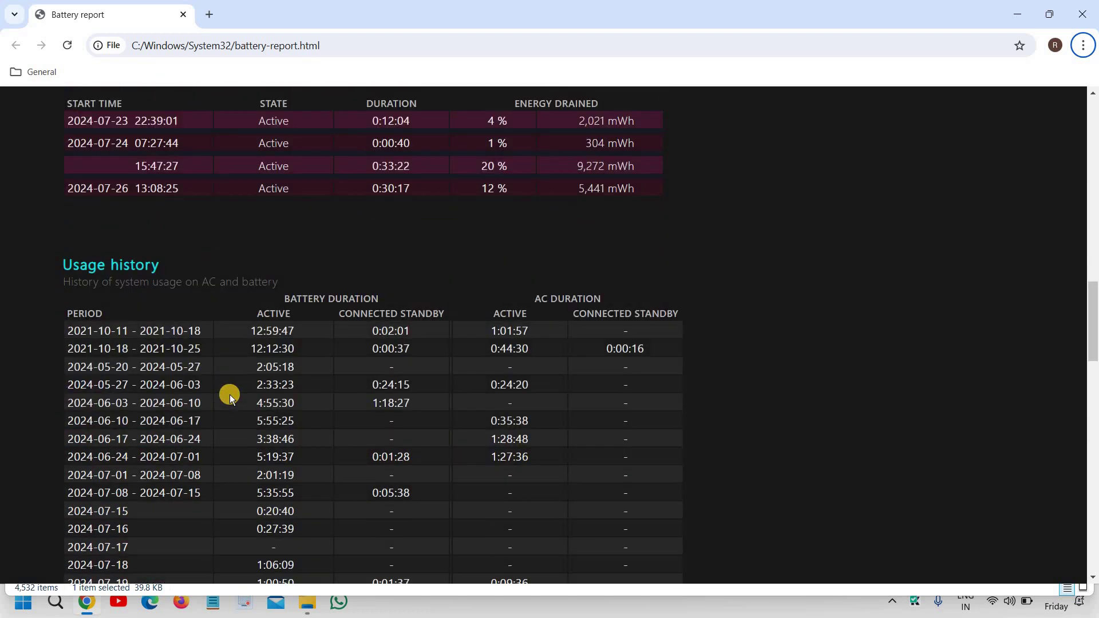
{"action": "scroll", "coordinate": [229, 394], "scroll_direction": "up", "scroll_amount": 5}
{"action": "scroll", "coordinate": [279, 435], "scroll_direction": "up", "scroll_amount": 10}
{"action": "scroll", "coordinate": [311, 446], "scroll_direction": "down", "scroll_amount": 2}
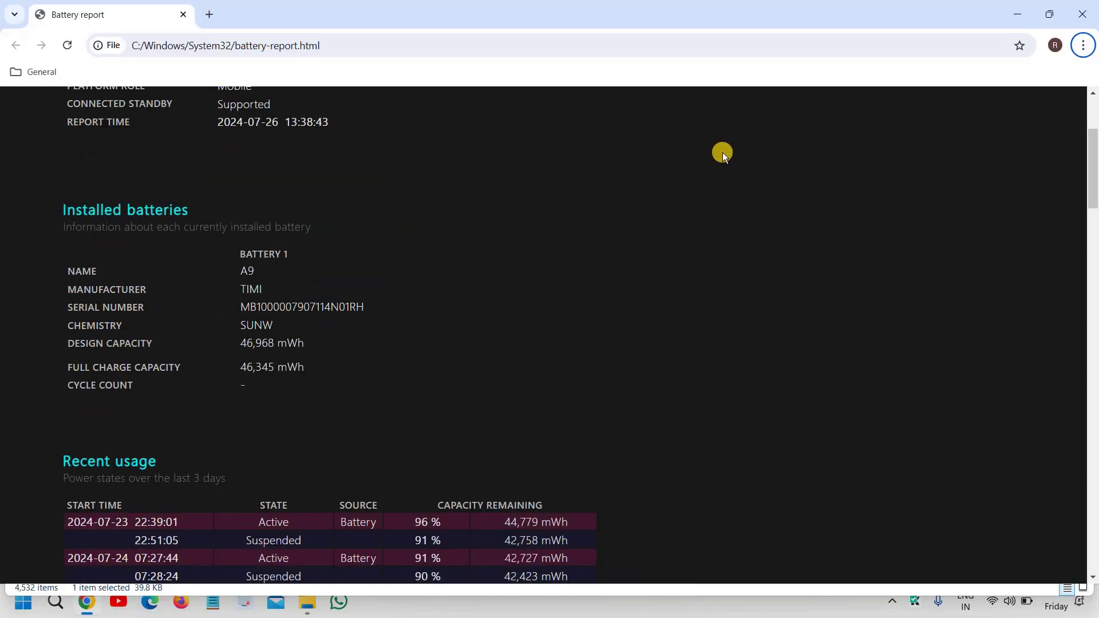
Close the battery report and the System32 File Explorer window.
{"action": "left_click", "coordinate": [1083, 14]}
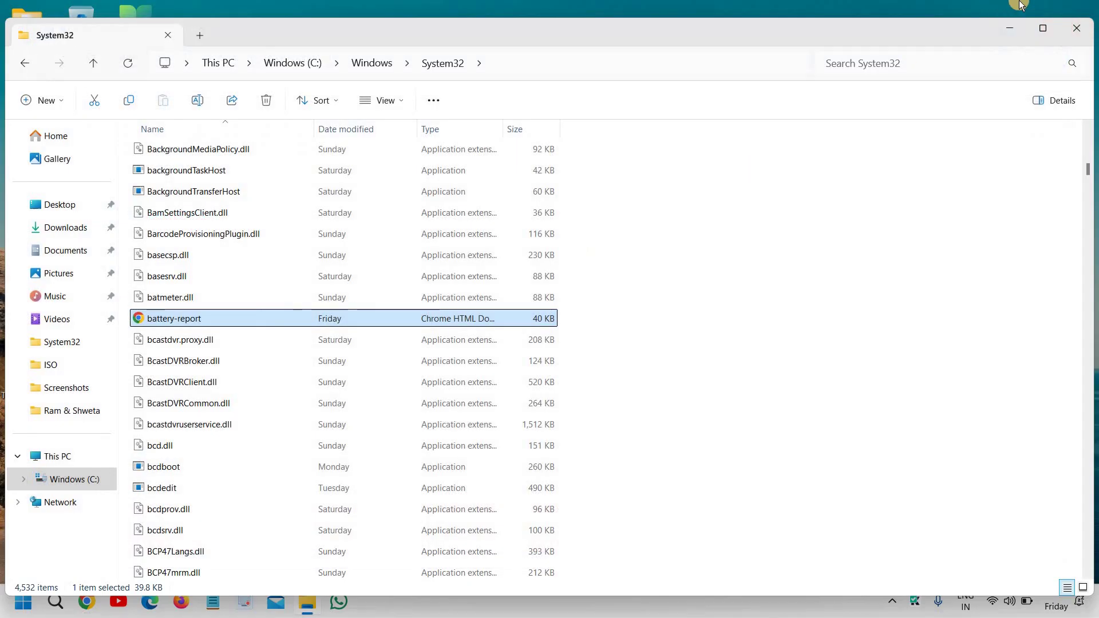
{"action": "left_click", "coordinate": [1076, 28]}
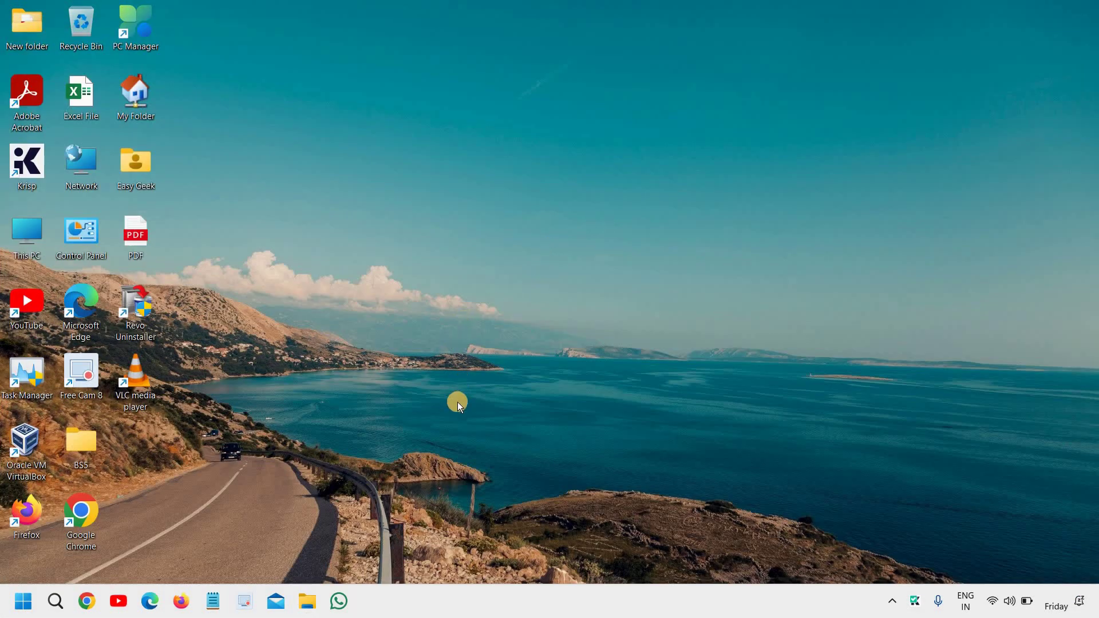